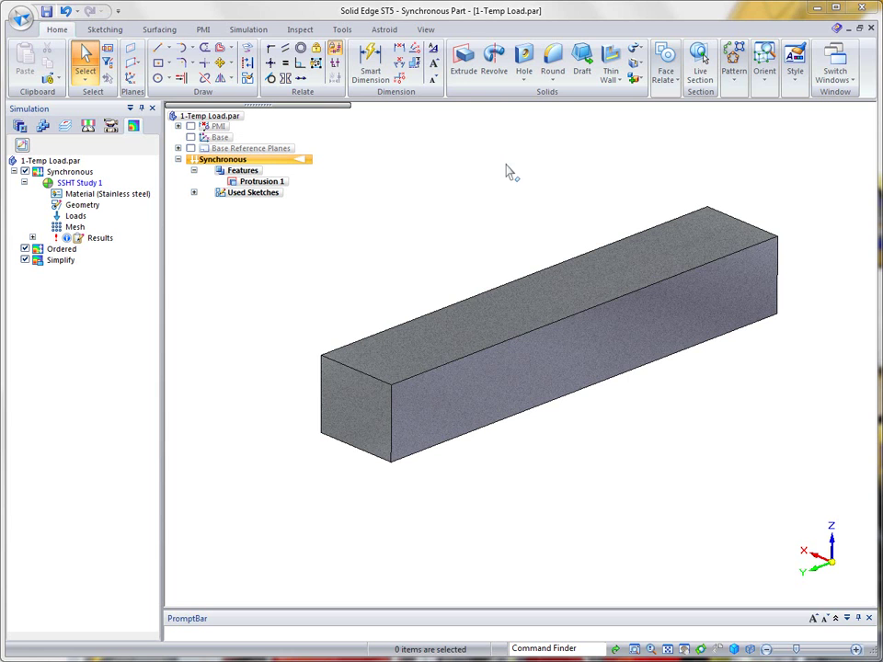
Bring up the Simulation tools for SSHT Study 1 and orbit the steel bar slightly
click(247, 30)
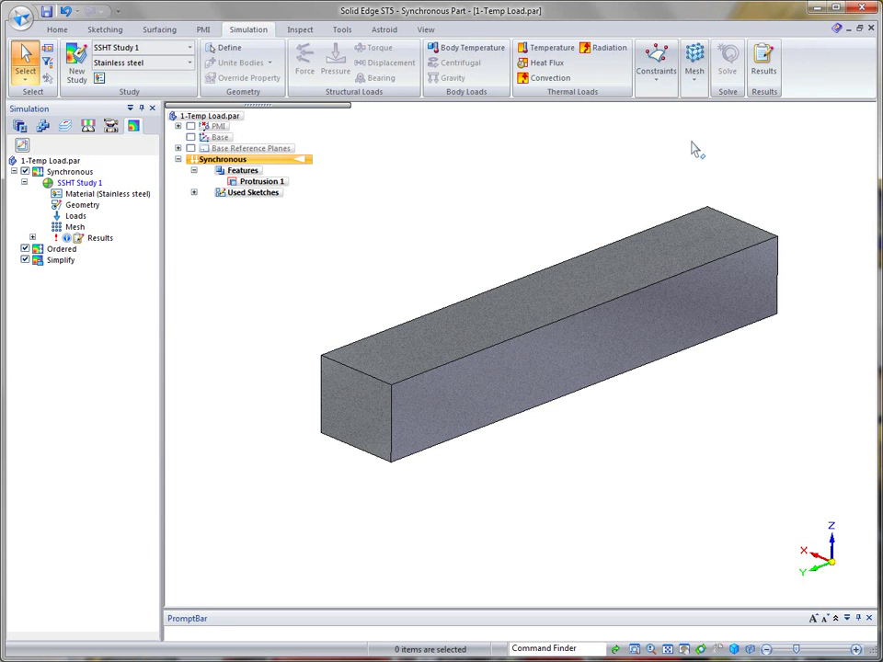
middle_drag(700, 148, 450, 239)
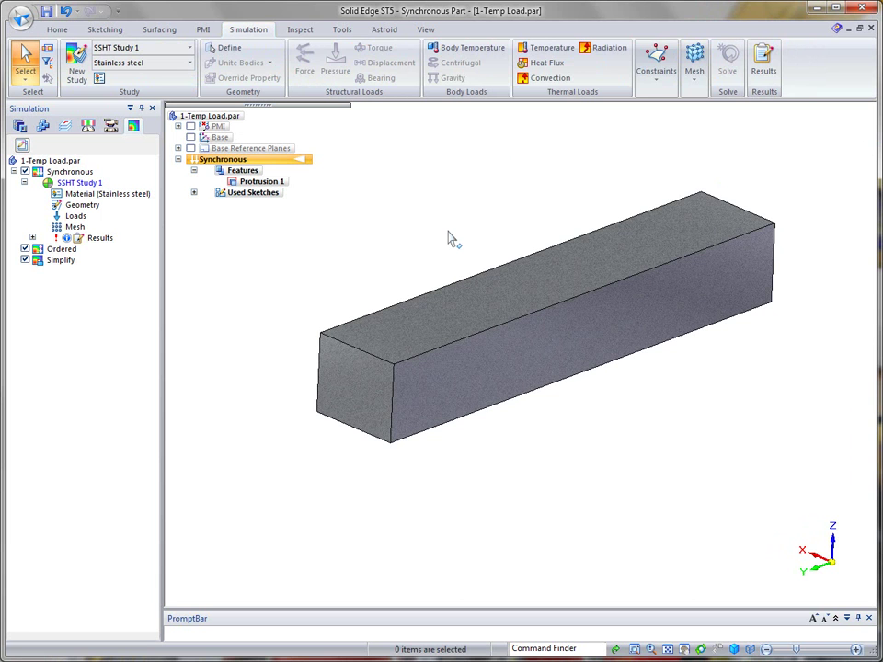
Apply a 50 °C temperature load to the bar's front end face using face selection
click(544, 52)
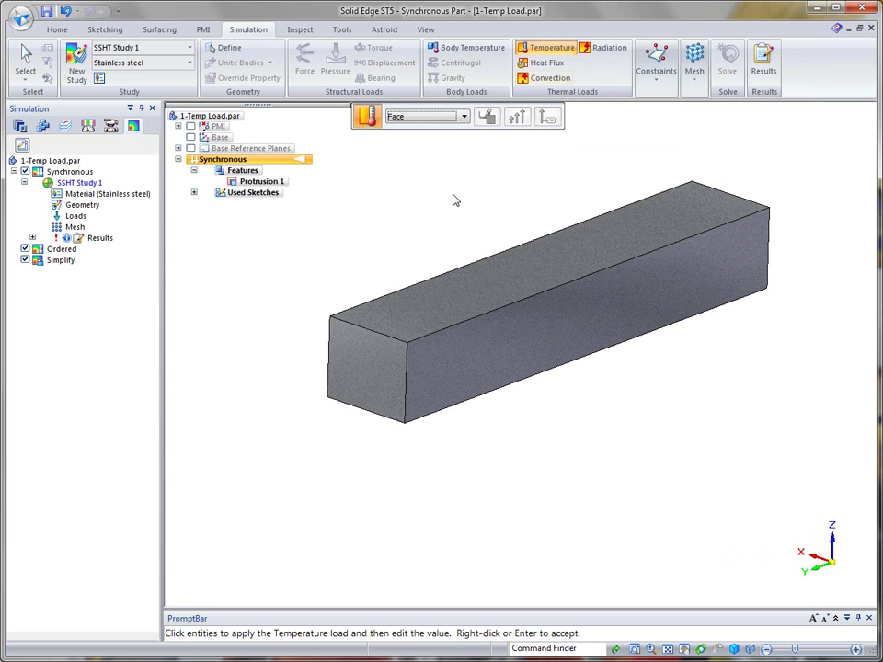
click(463, 118)
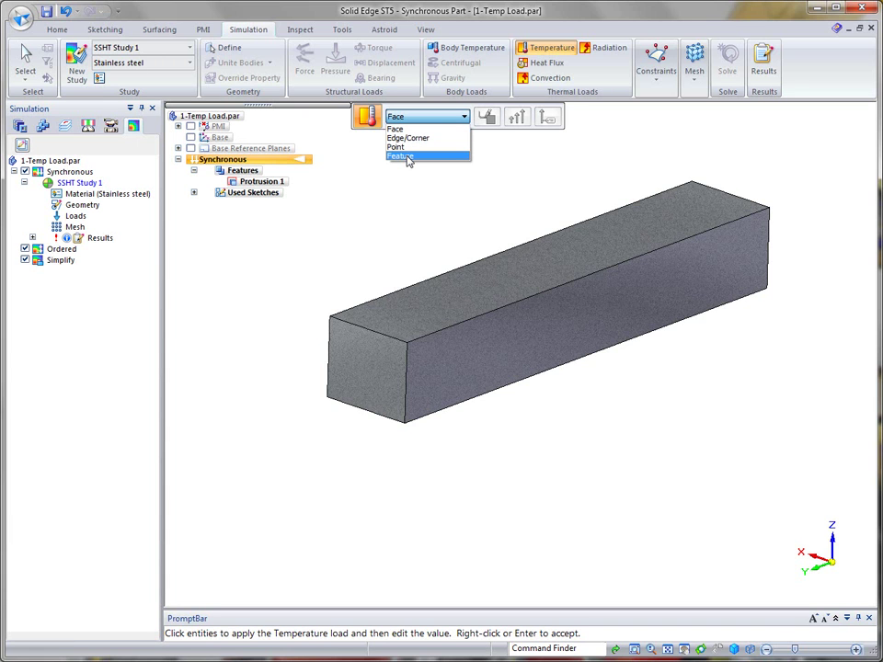
click(349, 212)
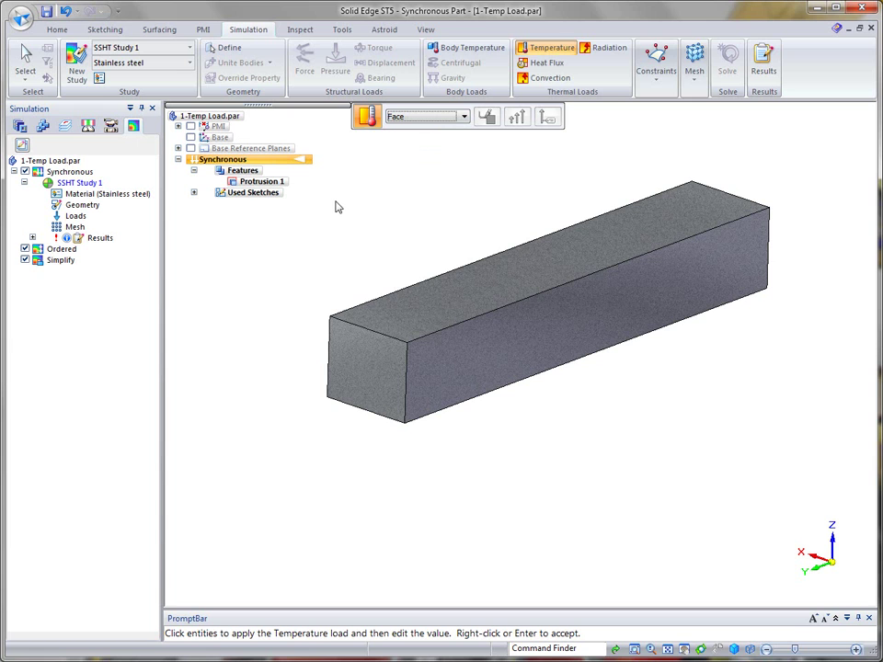
click(370, 358)
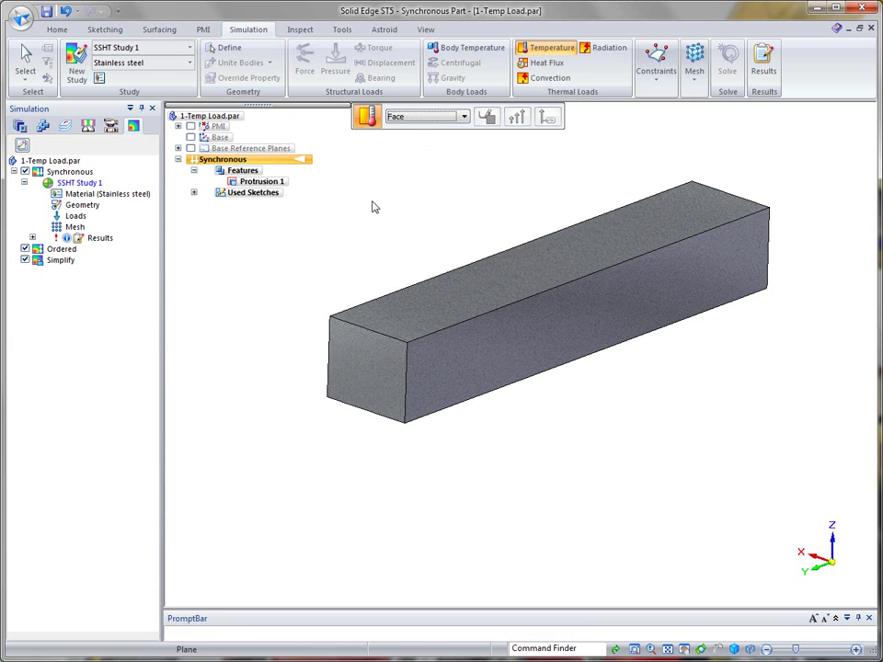
right_click(339, 239)
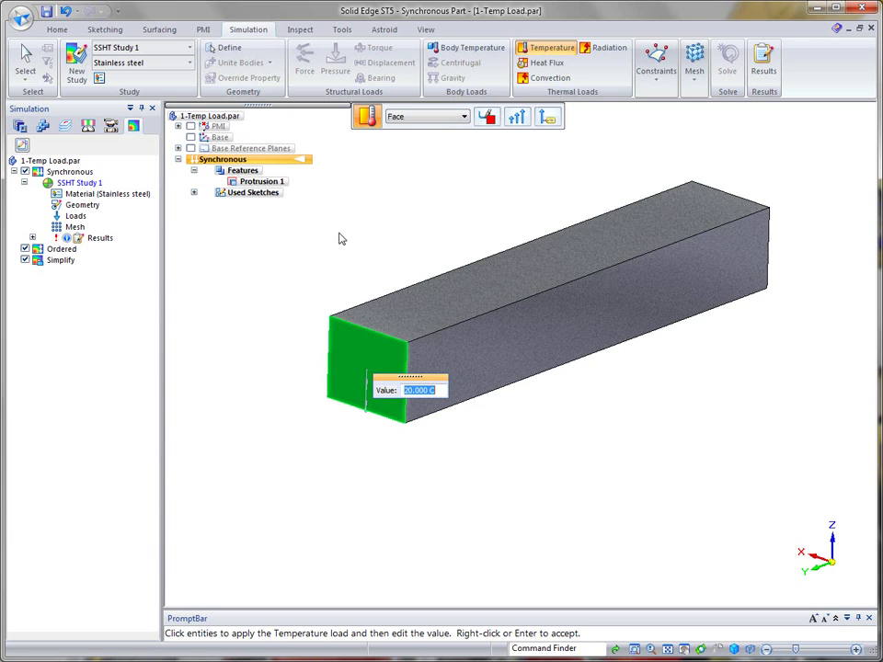
text(50)
key(Return)
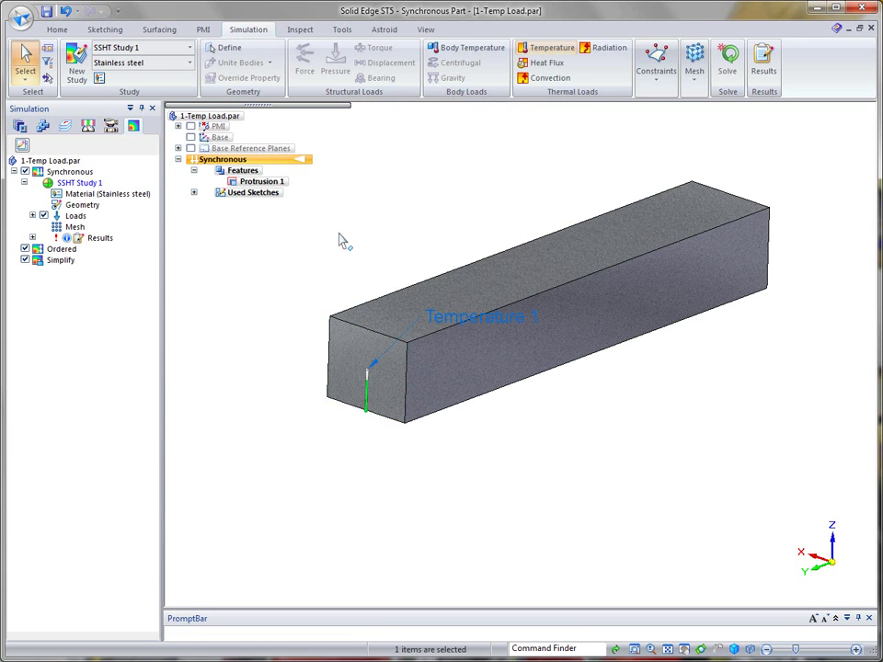
Zoom and orbit to inspect the new load, then expand the study's Loads node
click(394, 234)
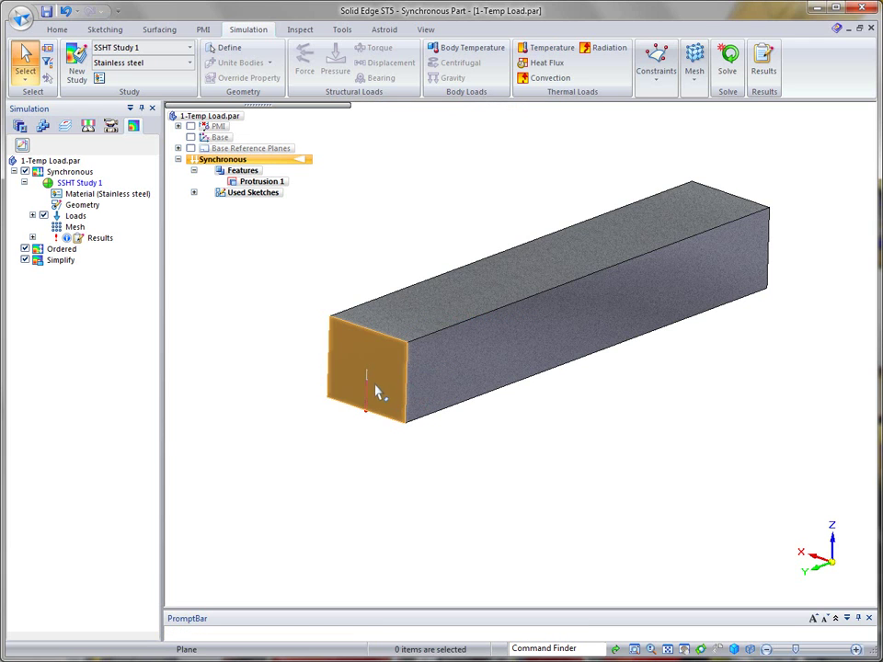
scroll(523, 477, up, 6)
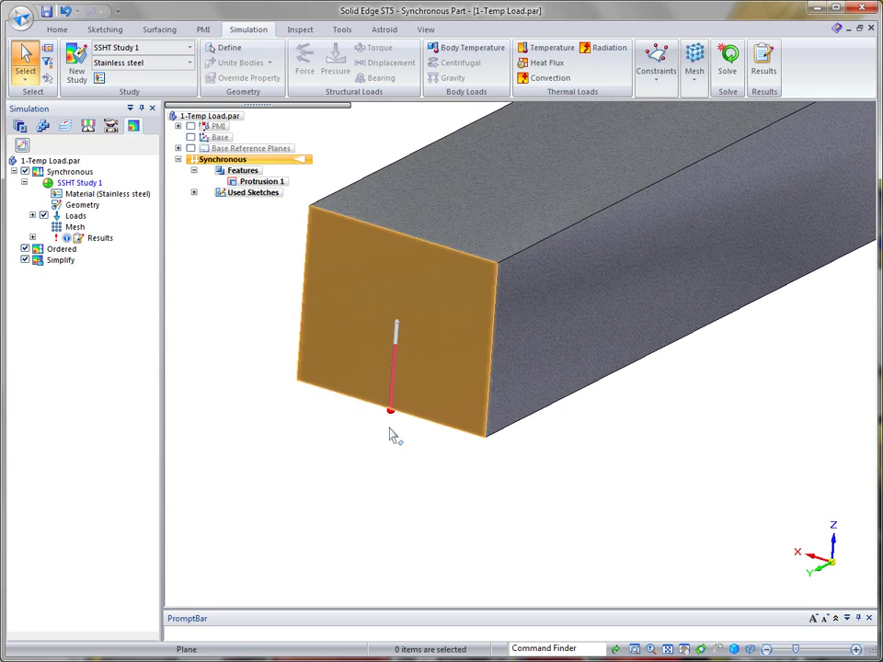
scroll(381, 481, down, 5)
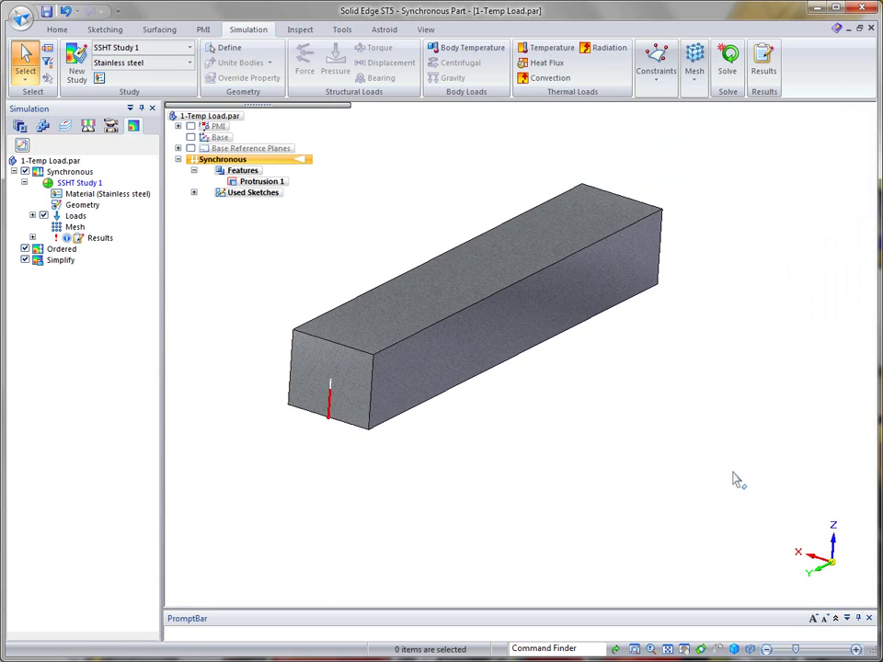
scroll(391, 450, down, 2)
middle_drag(349, 390, 309, 496)
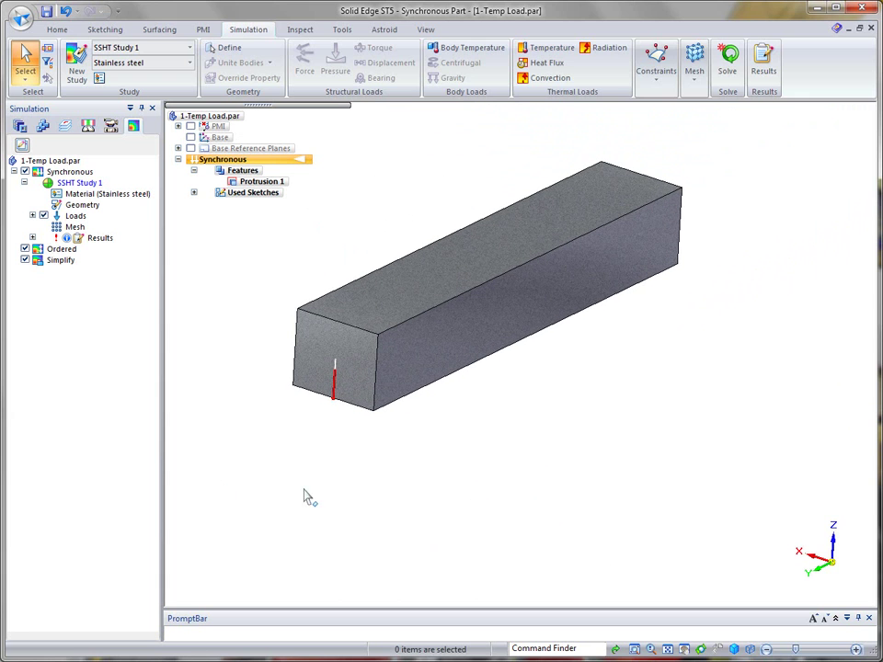
click(34, 216)
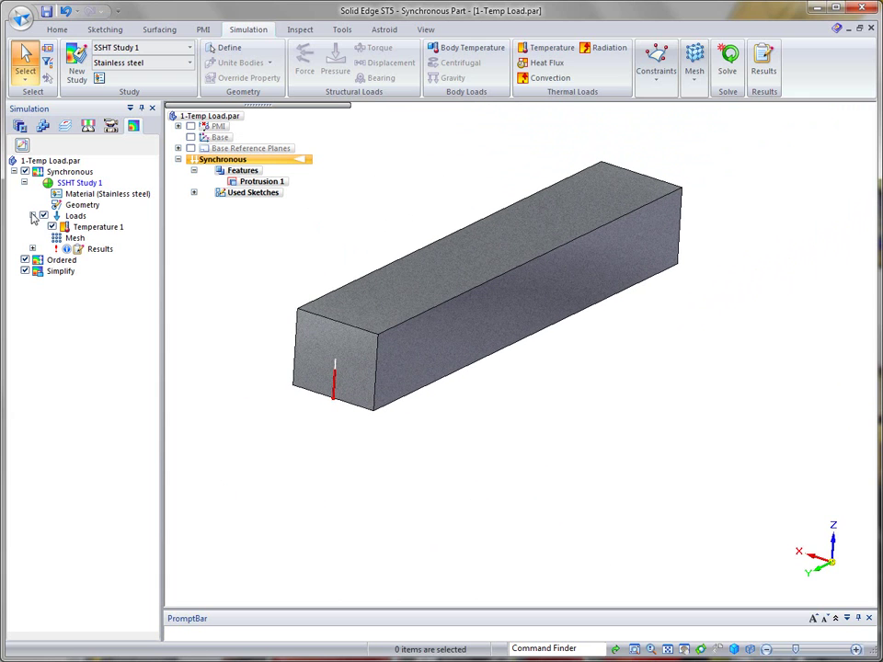
Select Temperature 1 in the pathfinder to edit its 50 °C definition
click(100, 228)
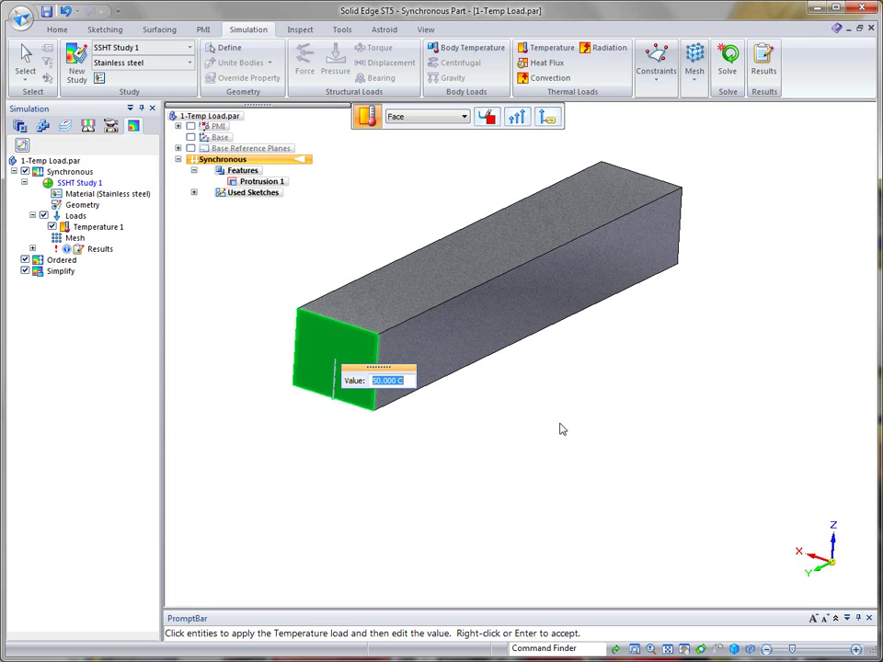
Solve the study, set the color bar number format to Floating, then close the results
click(729, 62)
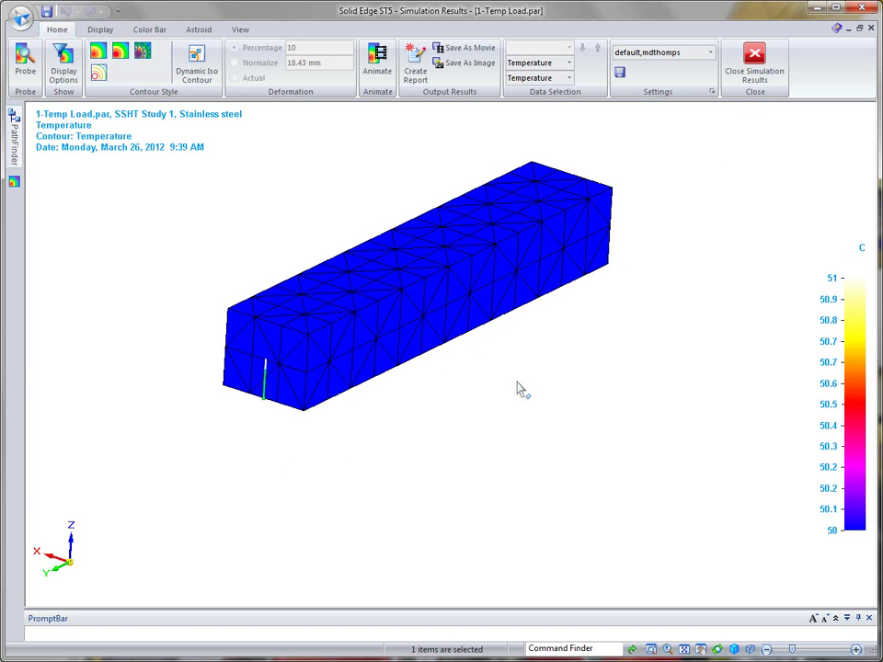
click(150, 29)
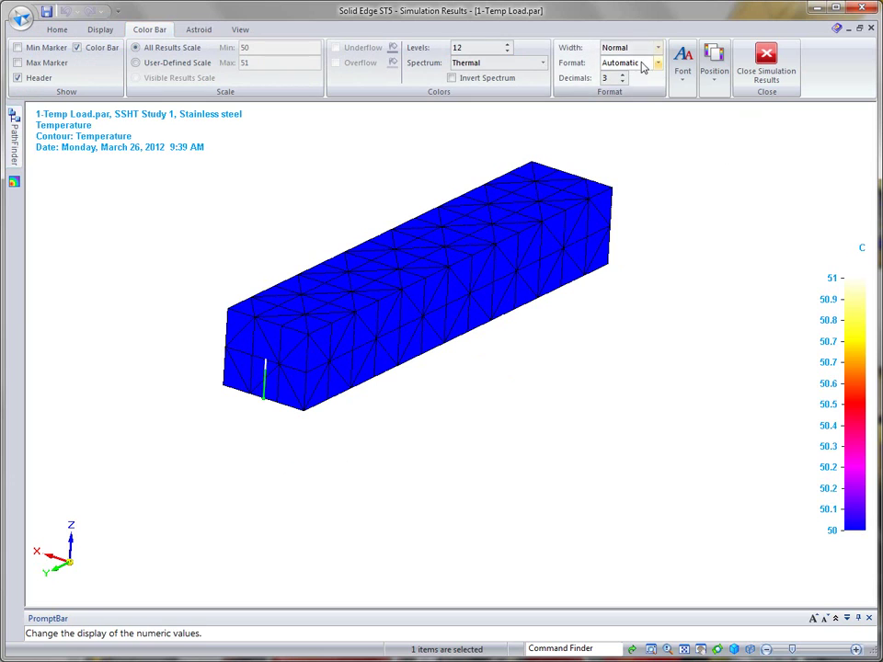
click(657, 63)
click(613, 86)
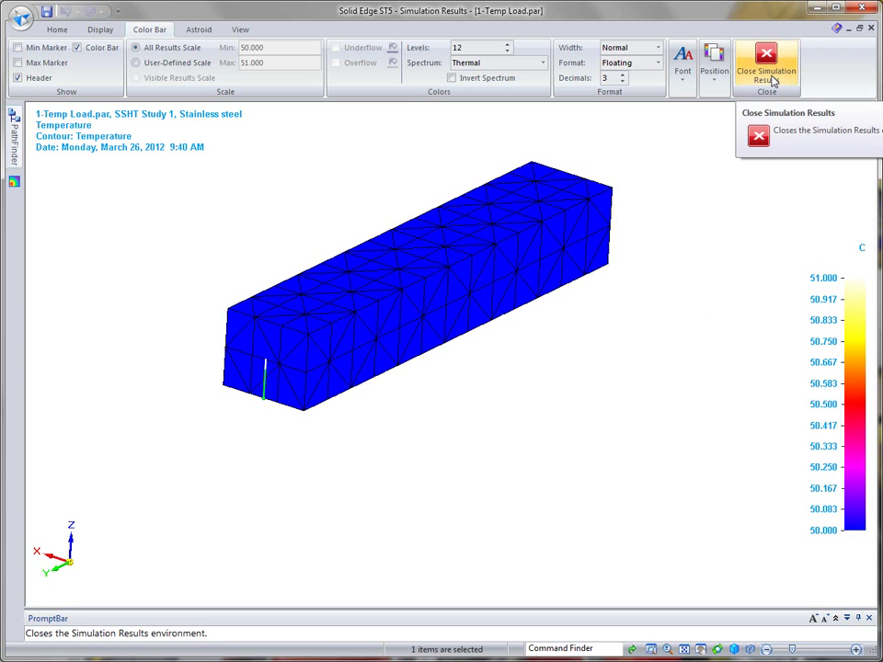
click(766, 69)
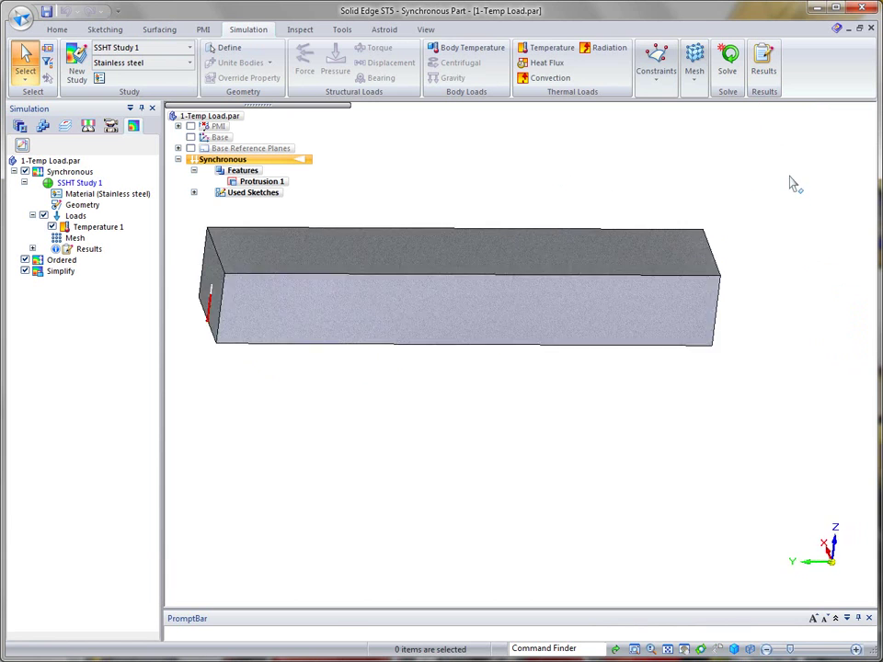
Add a second 100 °C temperature load on the bar's opposite end face
click(545, 51)
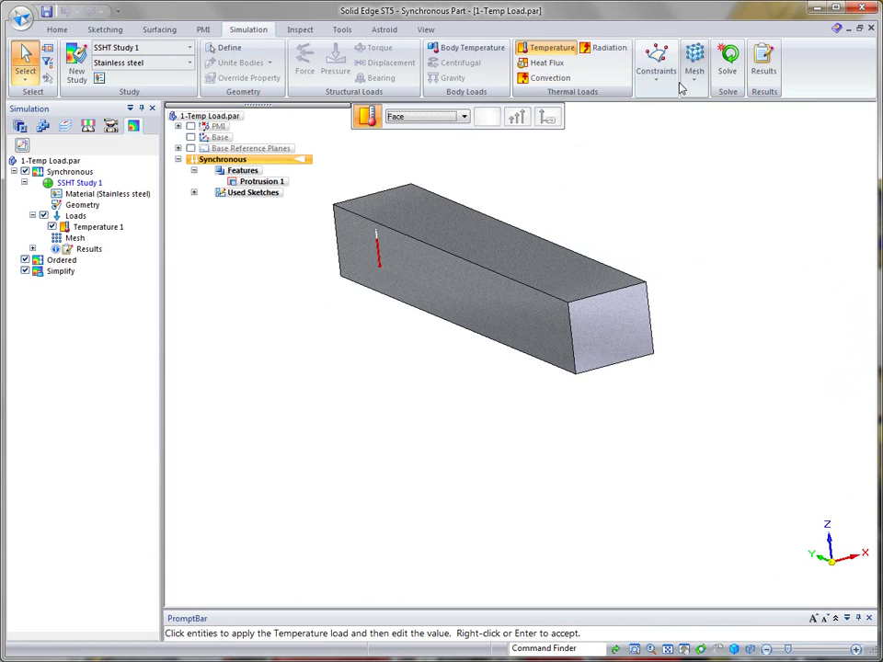
click(627, 335)
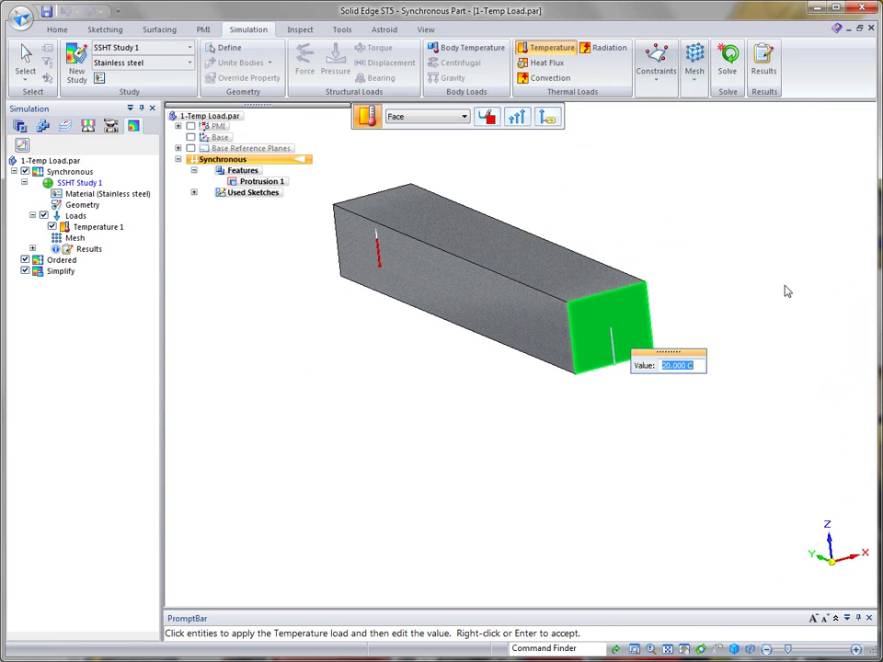
text(100)
key(Return)
right_click(786, 291)
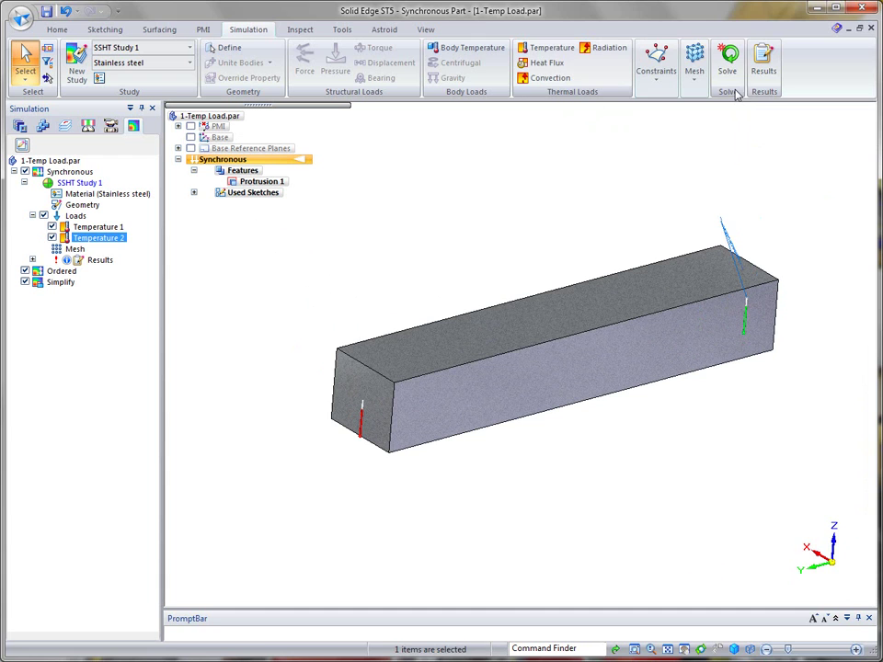
Re-solve SSHT Study 1 with both the 50 °C and 100 °C loads
click(727, 60)
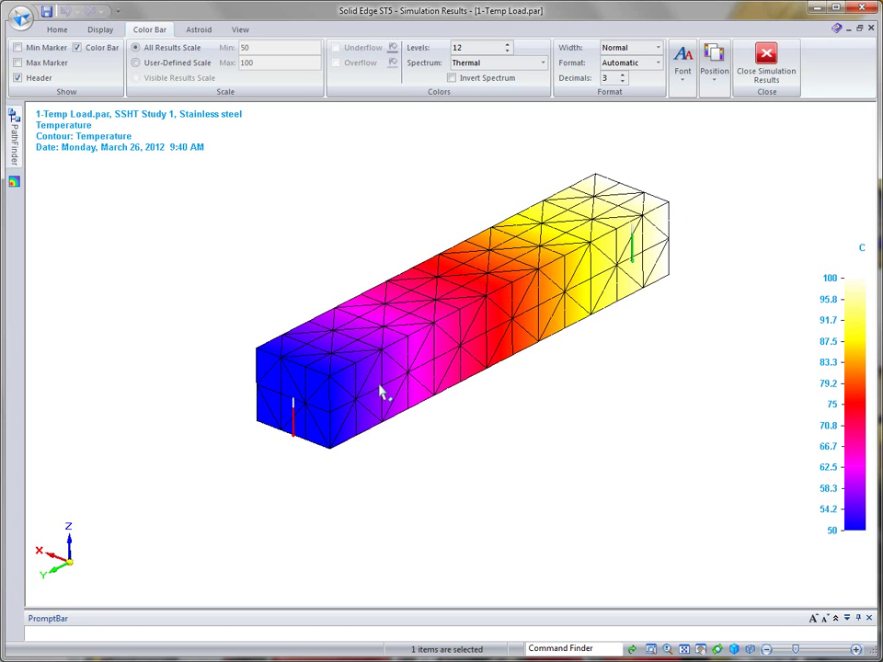
Probe a node near the cool end and one at the hot end (98.1 C), placing their labels
click(56, 30)
click(25, 61)
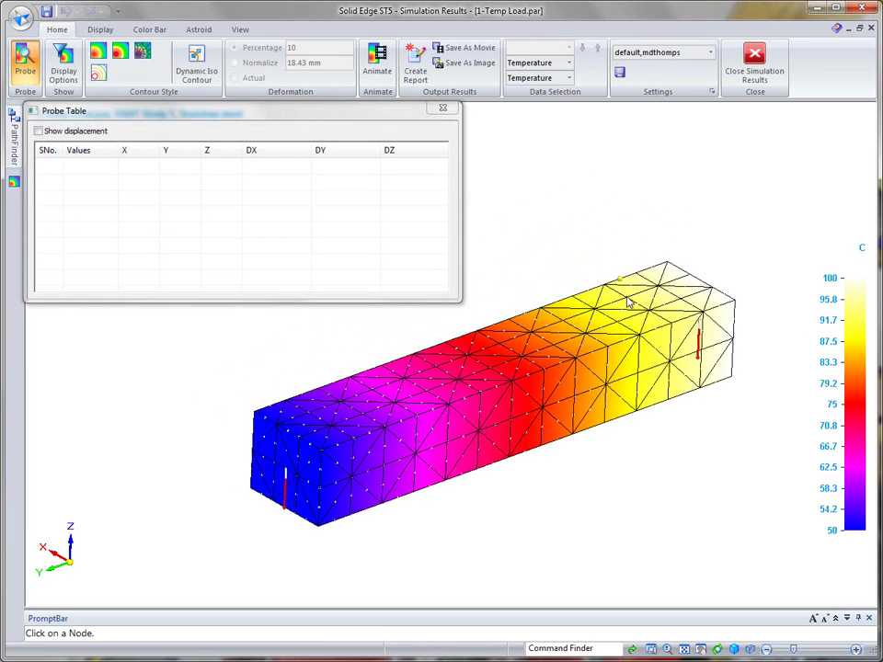
click(306, 471)
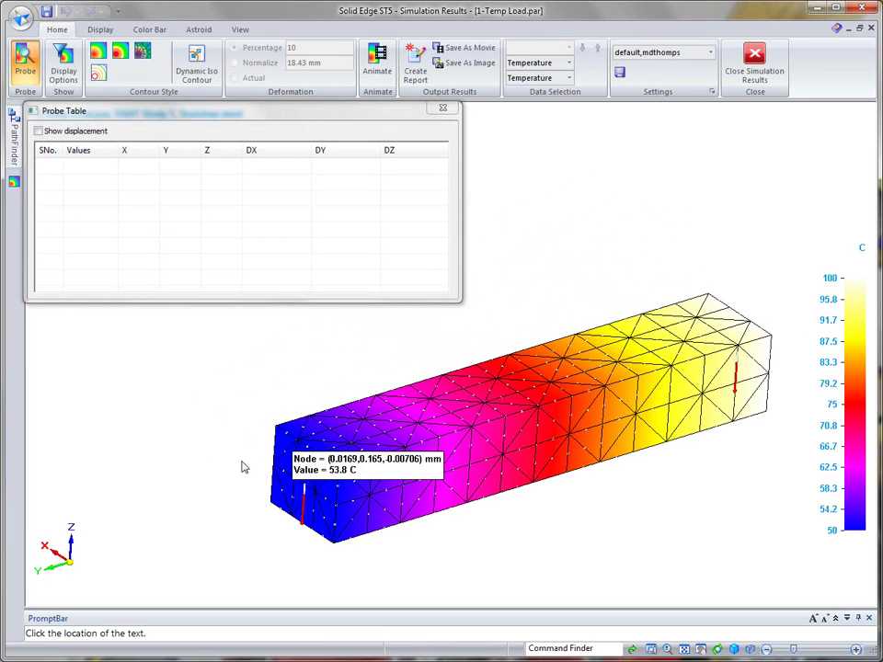
click(81, 313)
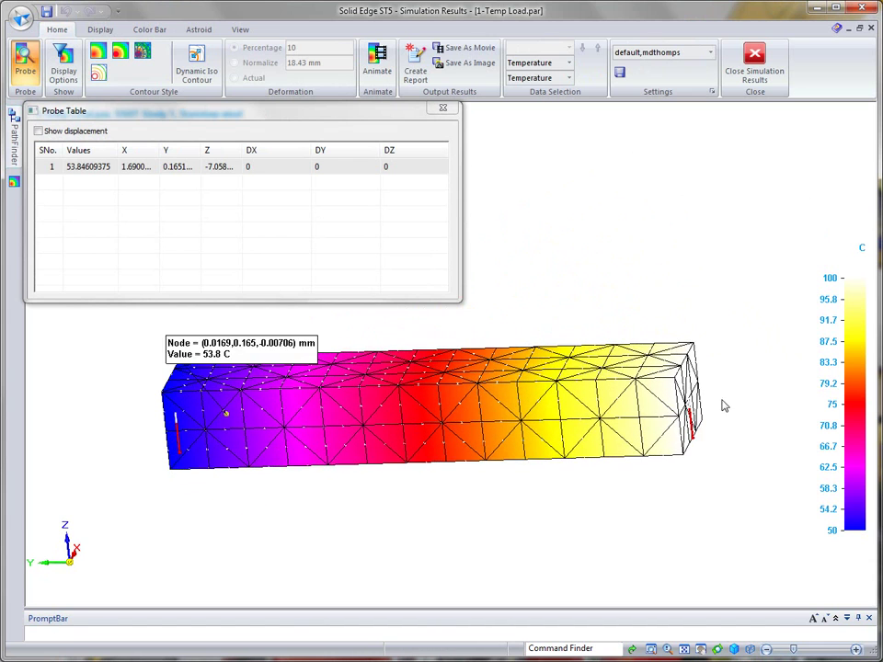
click(686, 356)
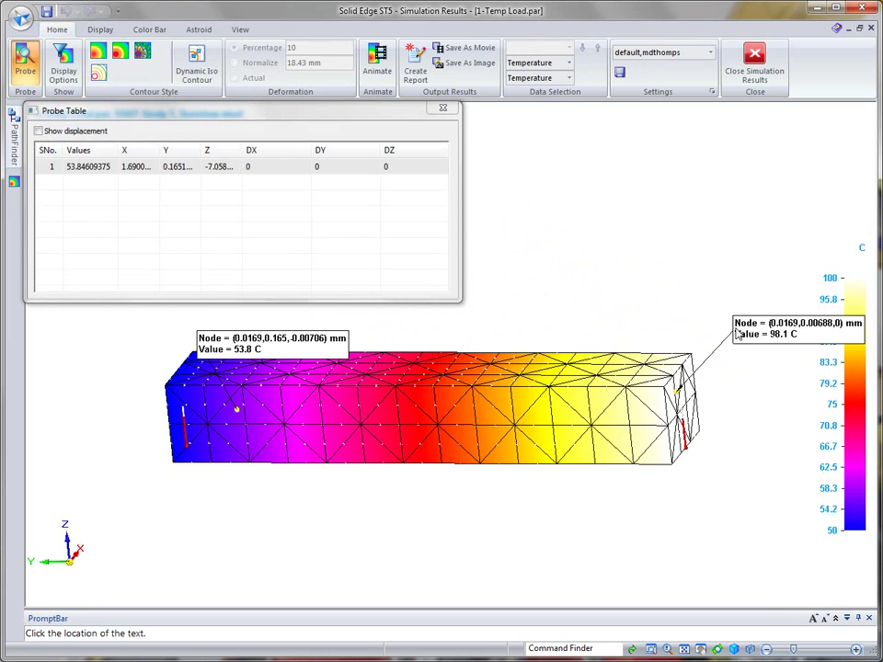
click(732, 189)
middle_drag(733, 188, 387, 409)
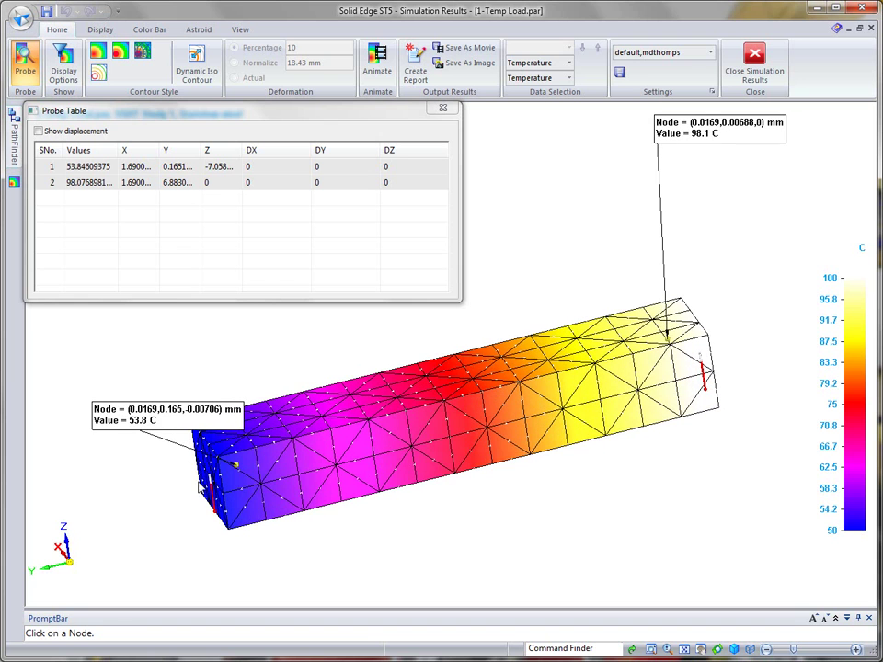
Probe the bar's cool end (50 C) and hot end (100 C) nodes and place their labels
click(207, 486)
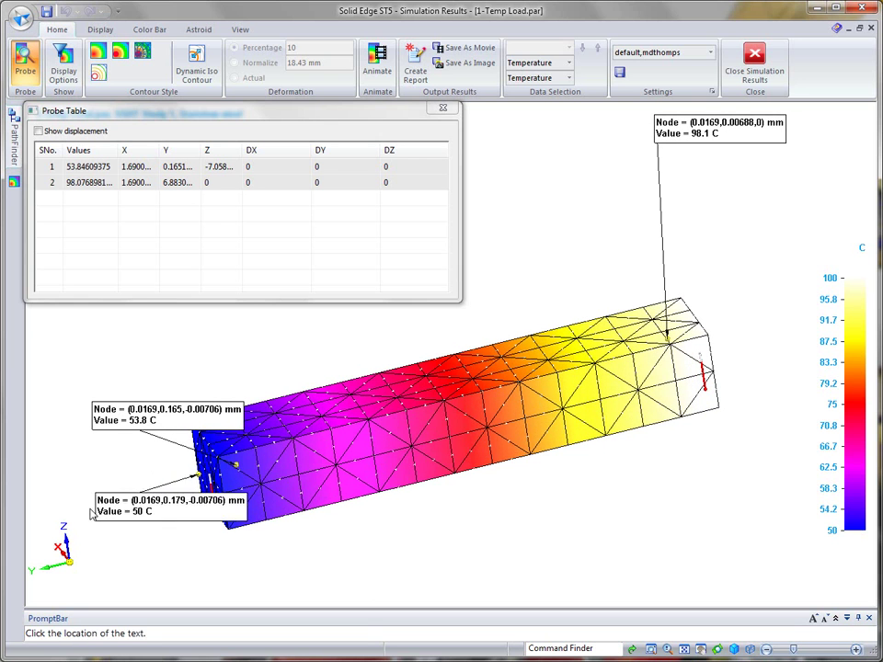
click(55, 513)
middle_drag(752, 361, 691, 368)
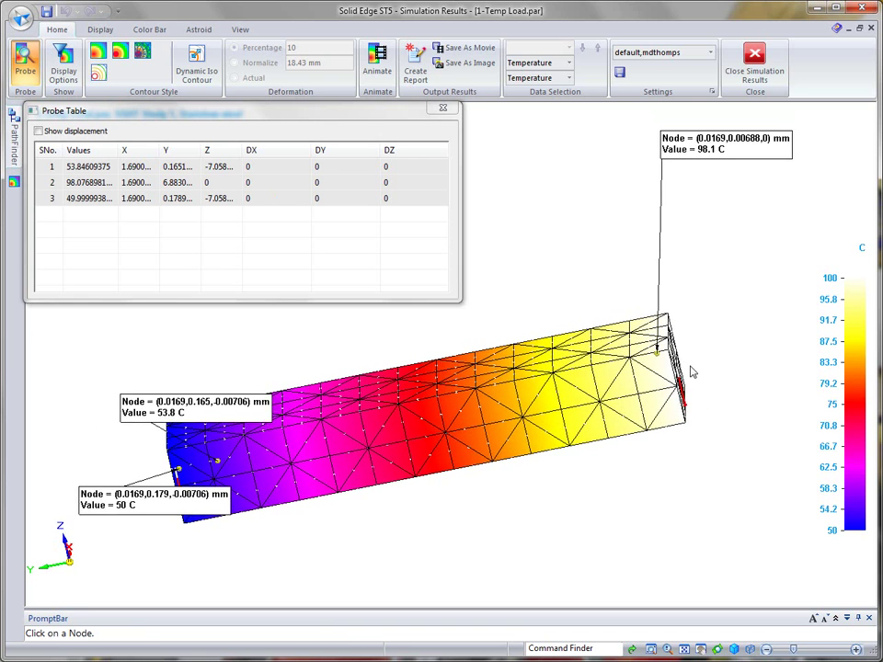
click(679, 364)
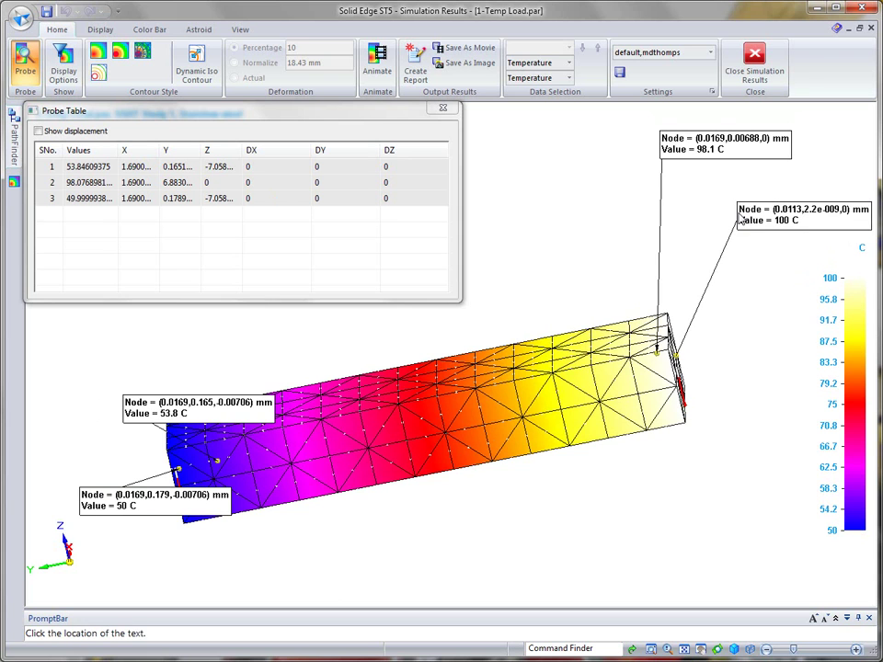
click(745, 175)
middle_drag(552, 372, 490, 391)
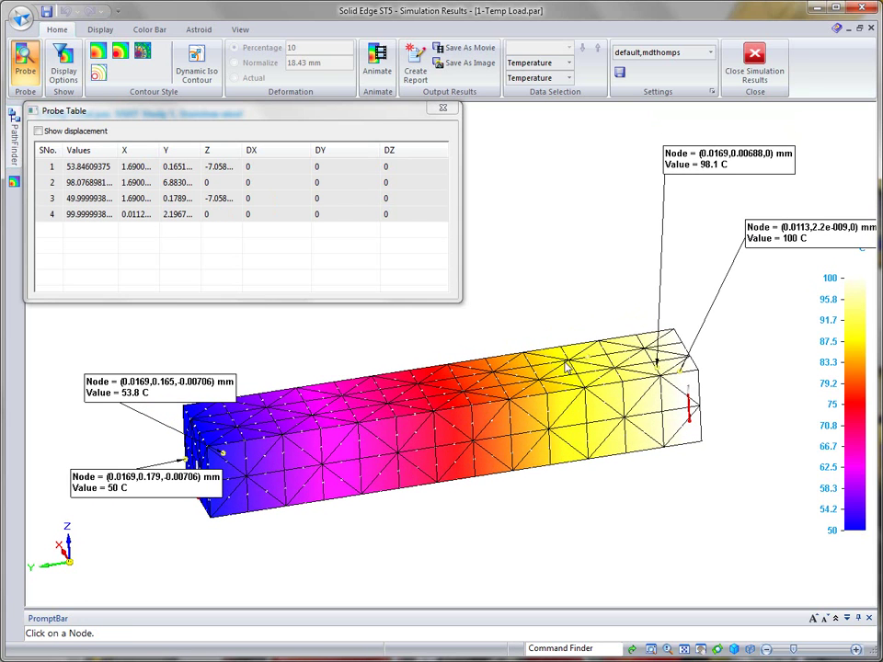
Probe three top-face nodes reading 84.6, 65.4 and 76.9 C, then close the results
click(536, 365)
click(536, 235)
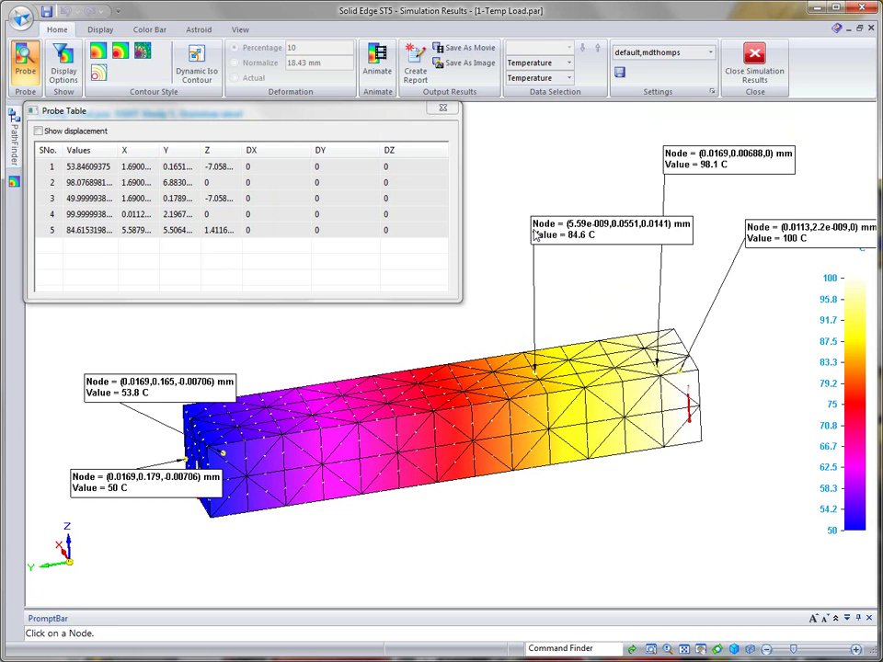
click(332, 400)
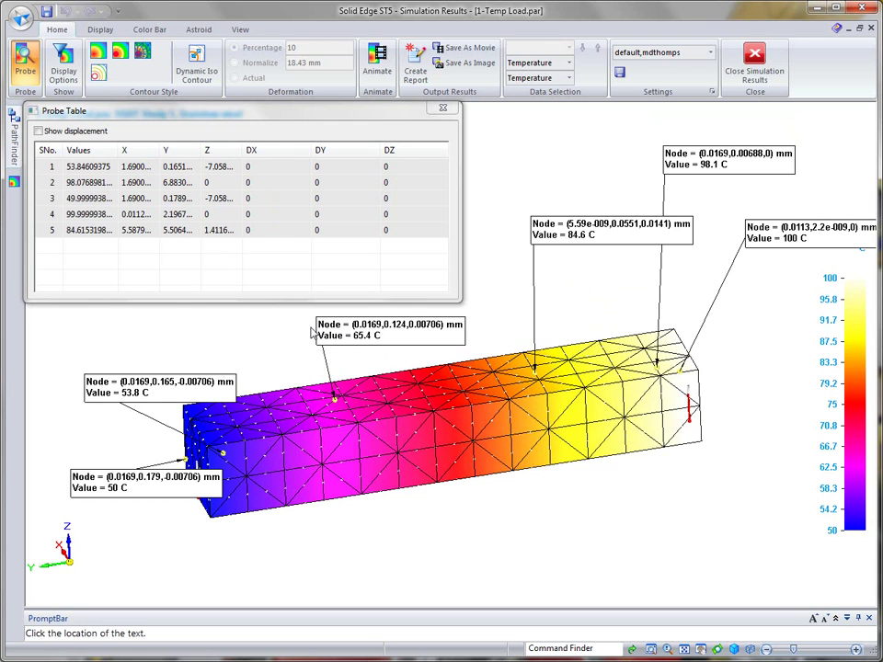
click(320, 329)
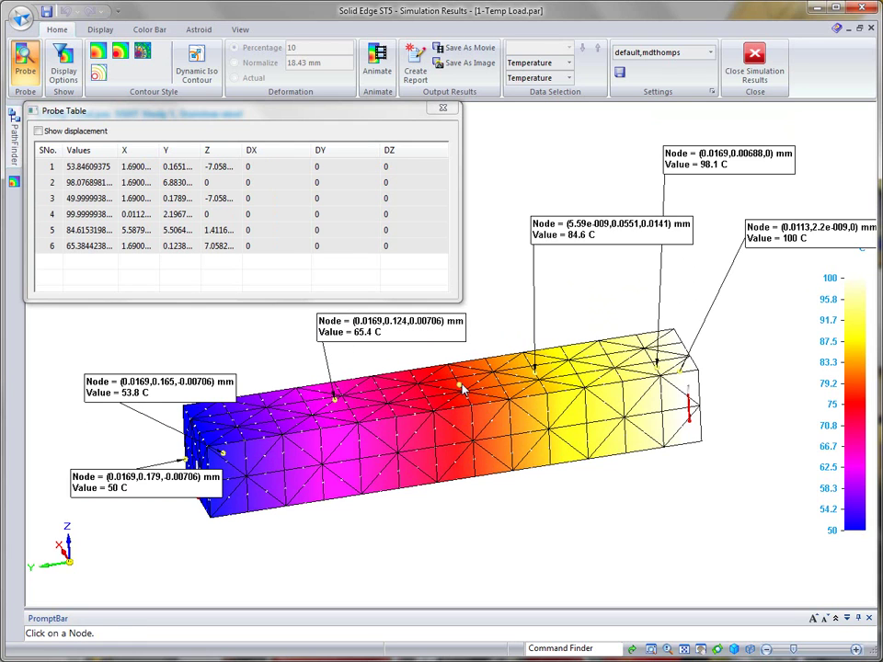
click(459, 382)
click(474, 314)
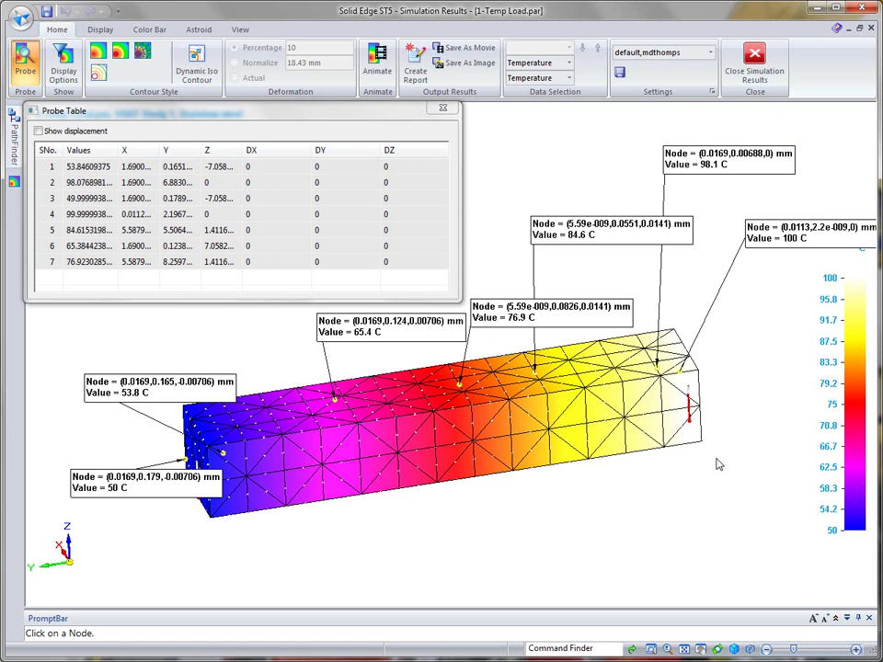
middle_drag(718, 465, 741, 421)
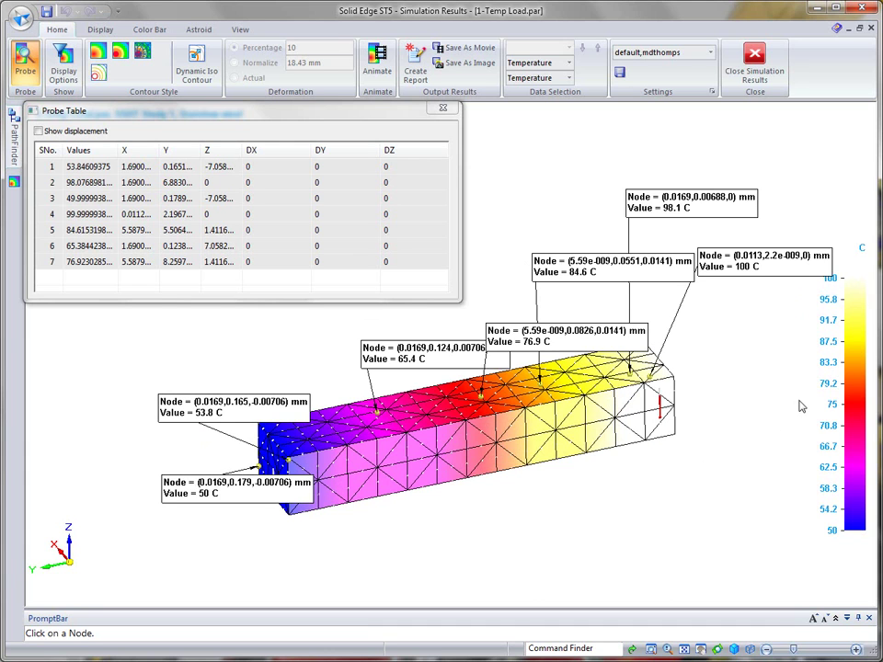
click(754, 64)
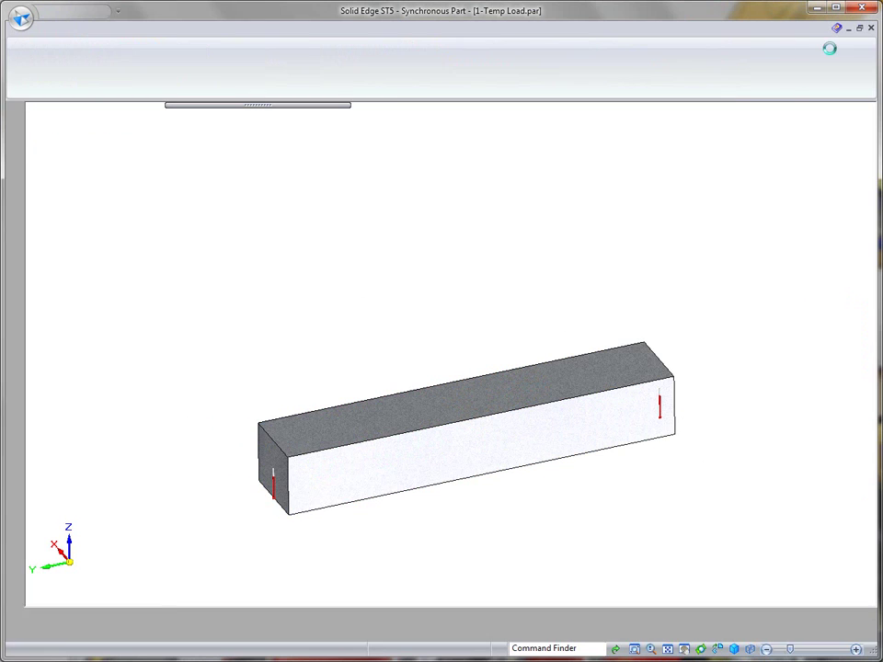
Close the bar part, discarding its unsaved changes
click(871, 27)
click(466, 393)
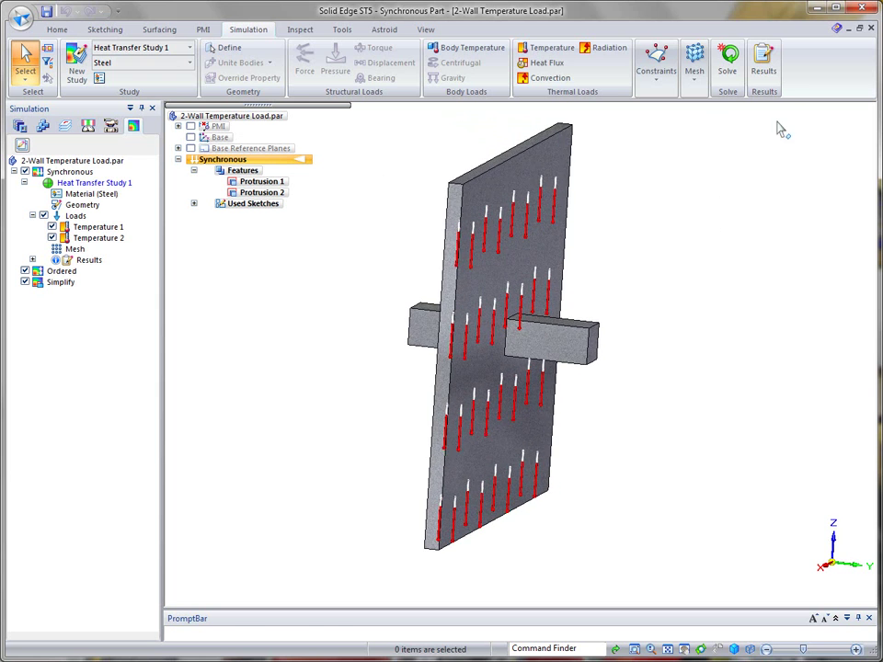
Show the wall part's results and probe the wall top edge (10 C) and purple block (13.6 C)
click(766, 66)
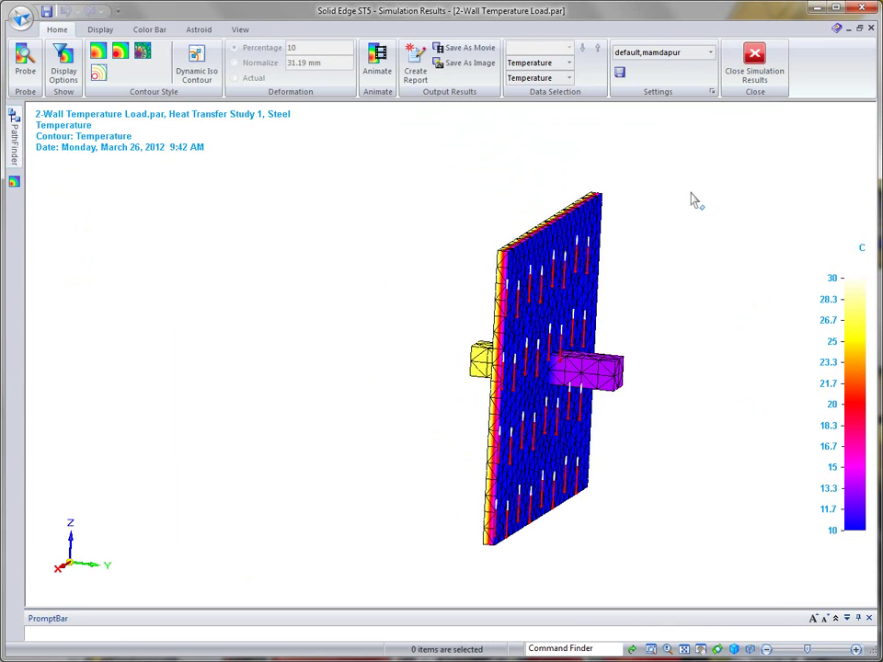
click(25, 57)
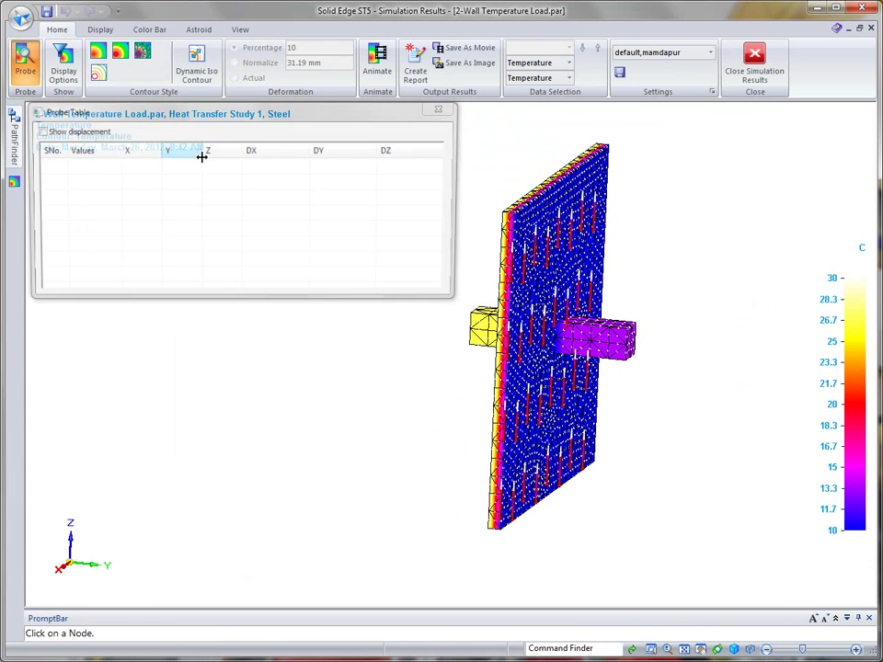
click(607, 165)
click(658, 168)
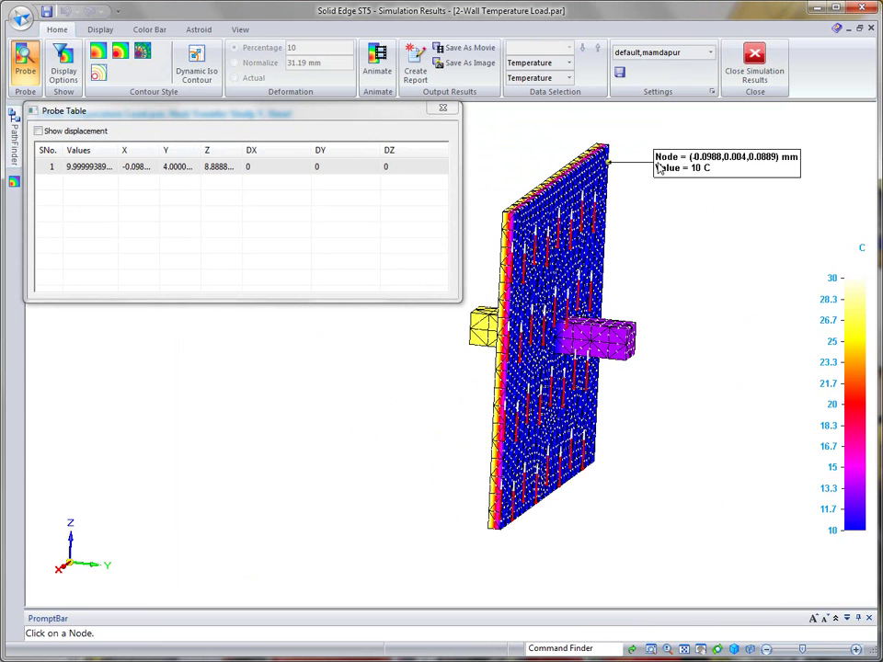
click(634, 344)
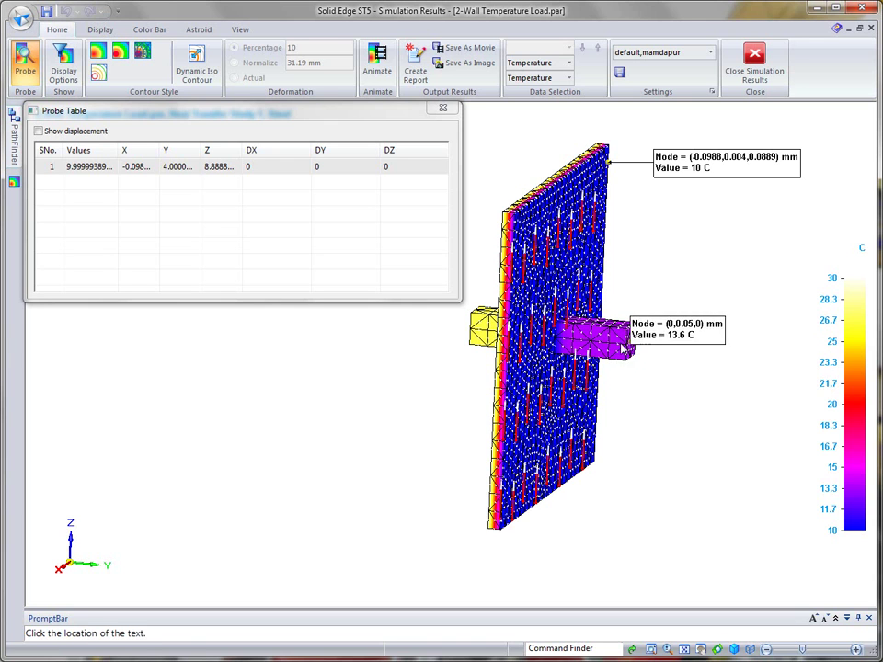
click(681, 303)
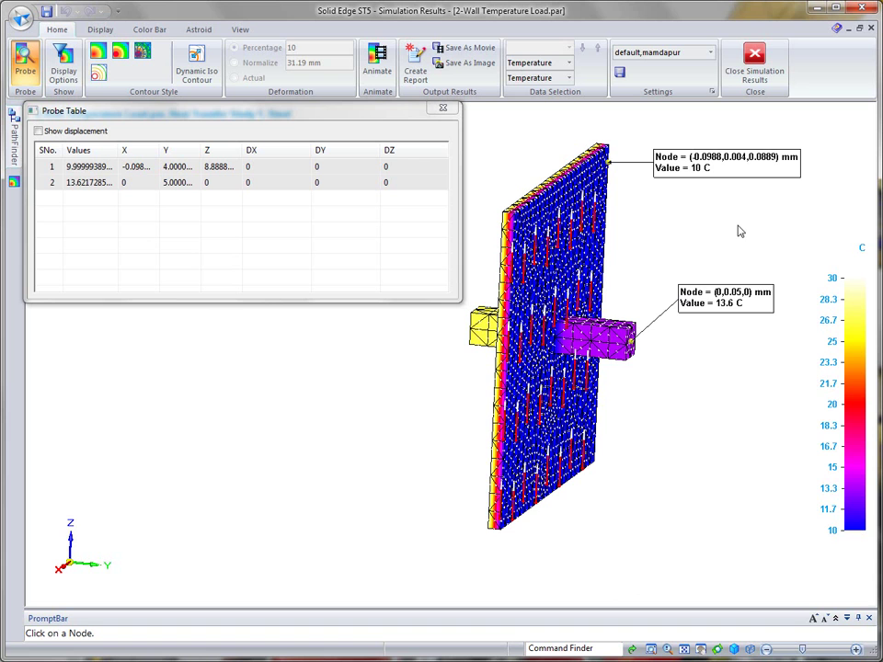
Spin the model and probe the wall's hot side (30 C) and yellow block (26.4 C)
key(Right)
key(Right)
key(Right)
key(Right)
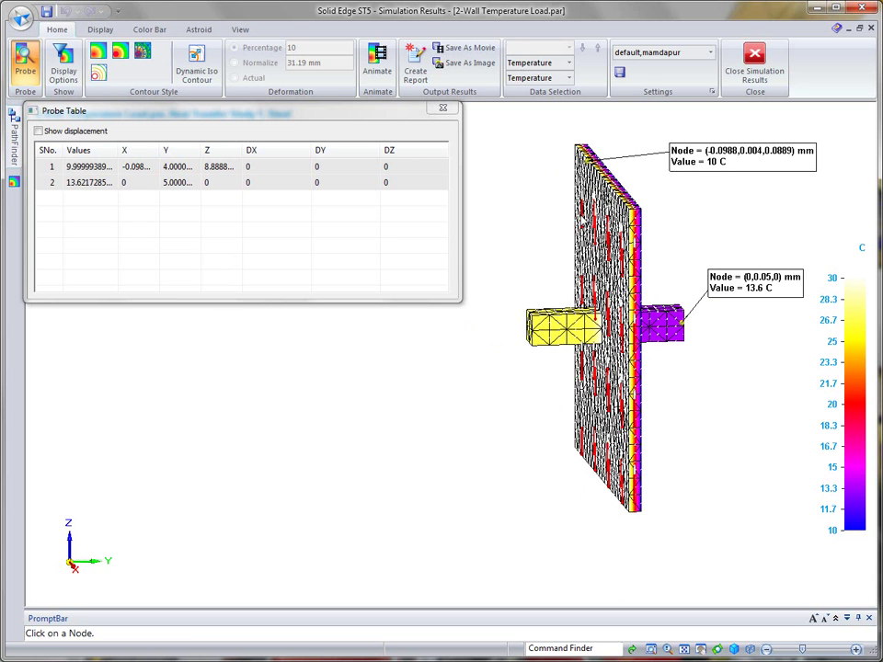
click(577, 176)
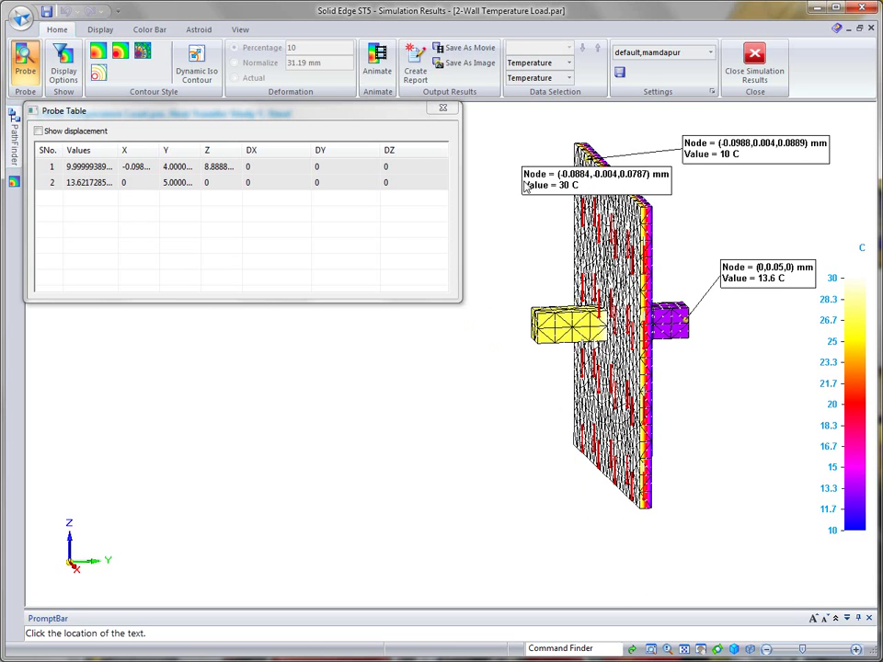
click(494, 153)
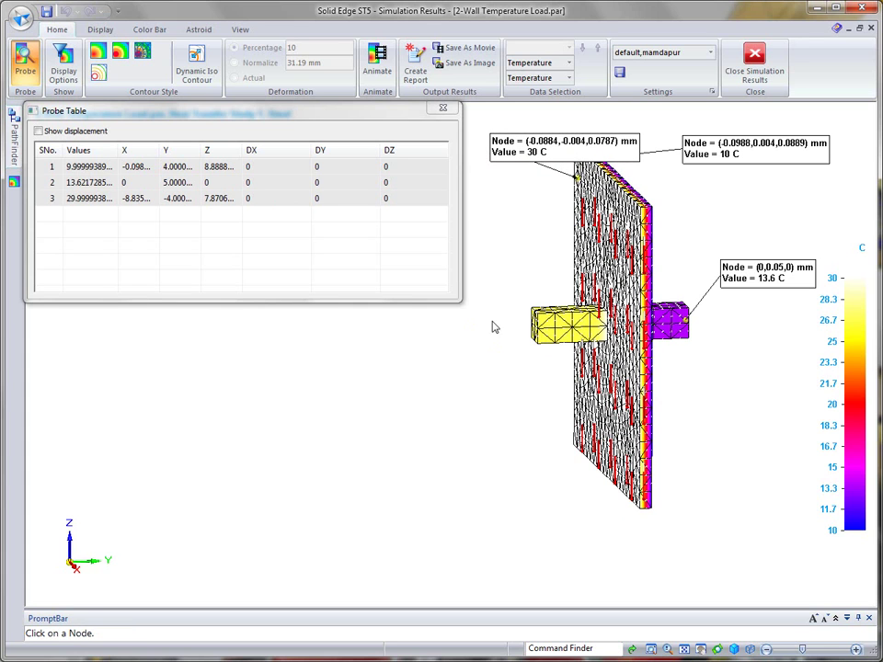
click(539, 333)
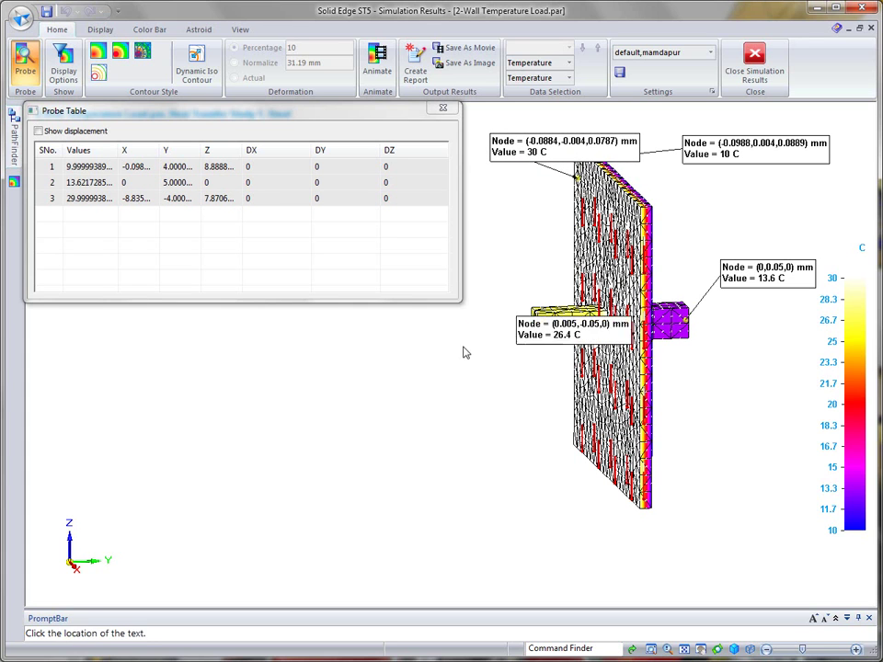
click(387, 395)
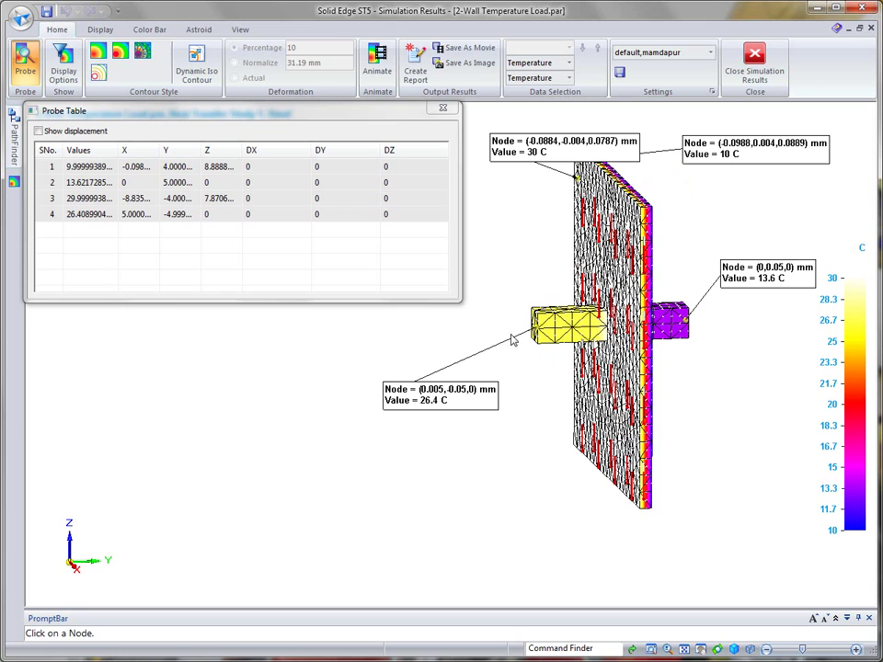
middle_drag(731, 162, 781, 134)
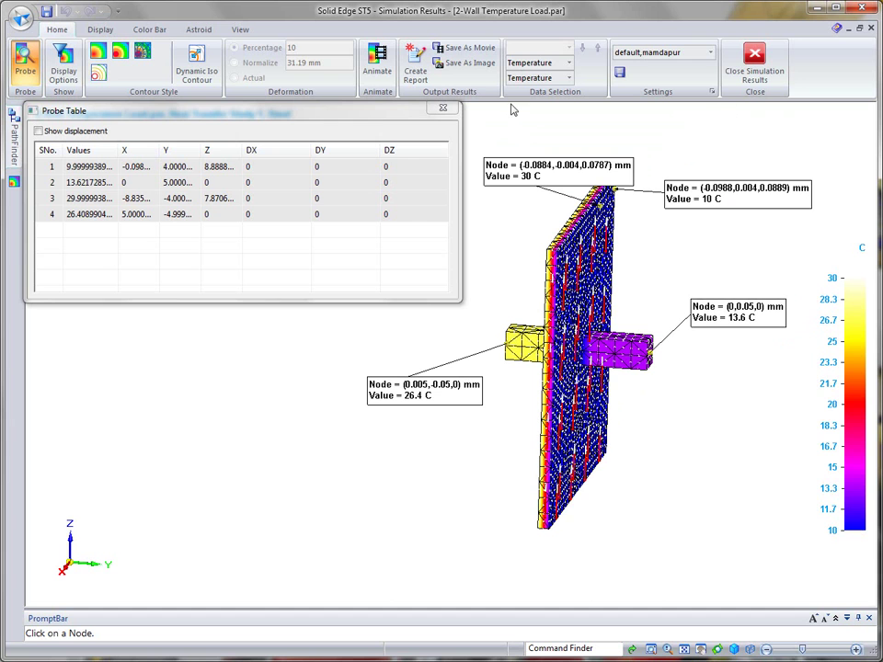
Close the probe table and the 2-Wall Temperature Load part's temperature results
click(441, 111)
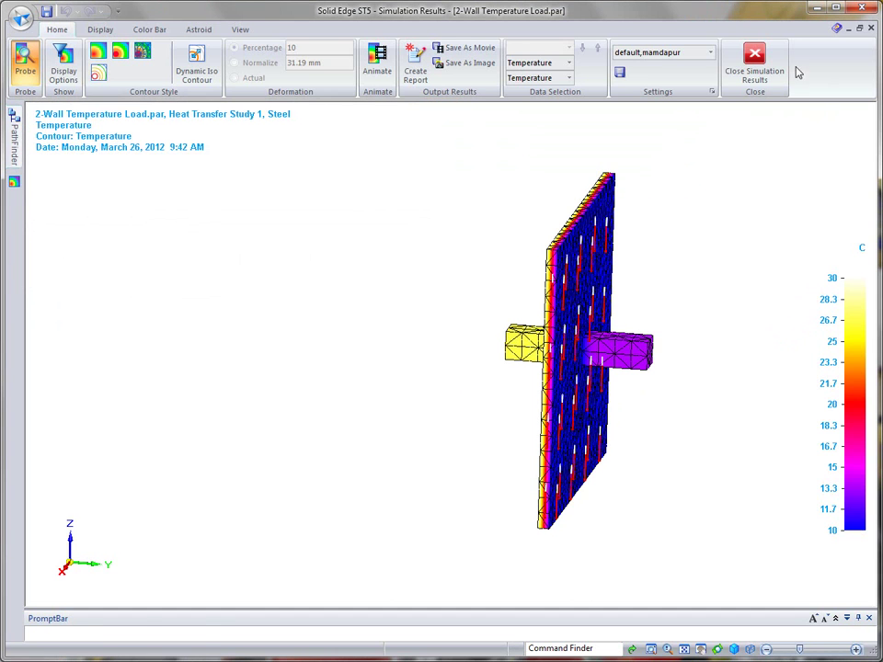
click(754, 63)
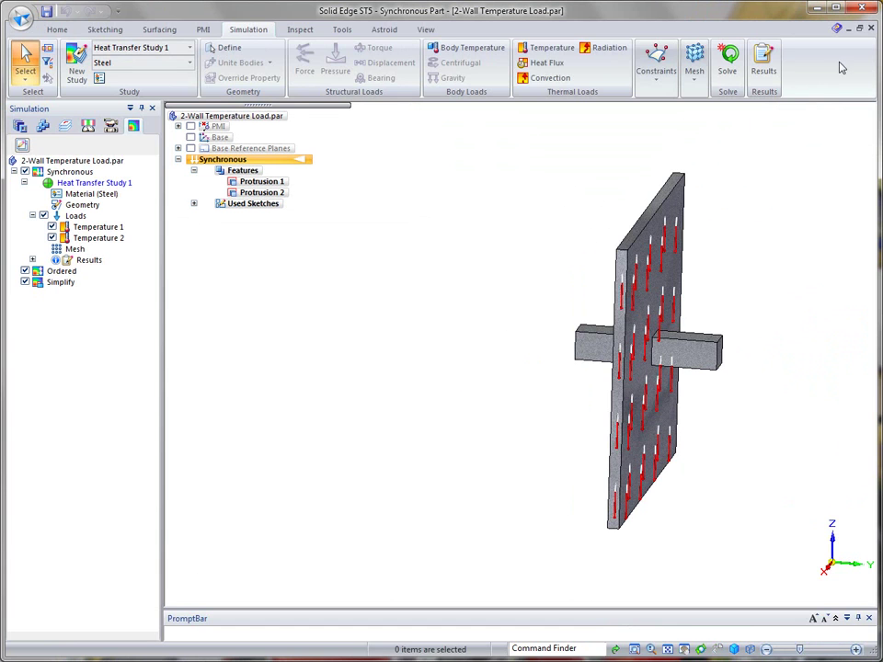